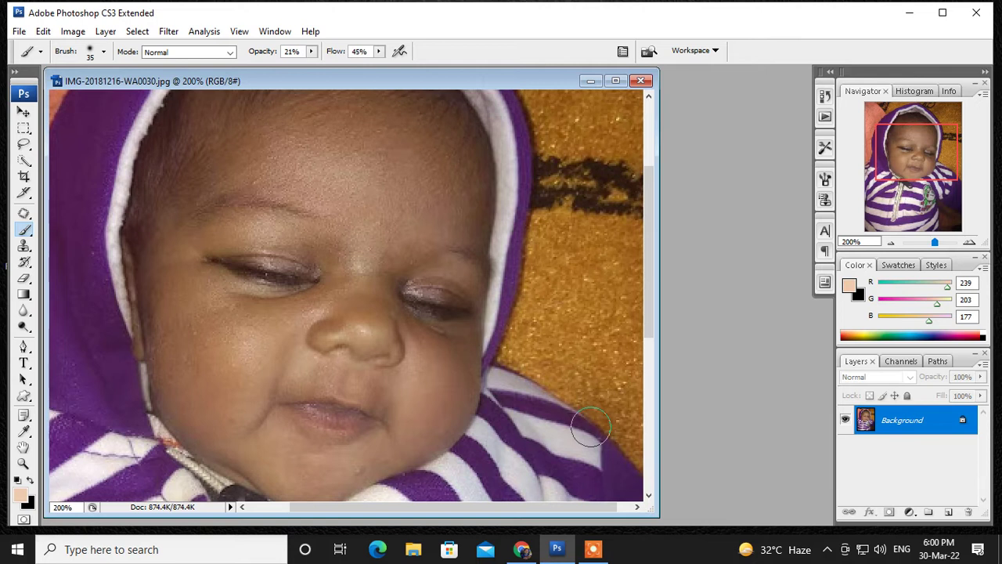
Duplicate the Background layer and brighten the copy with Levels, setting the RGB white input to 239 and midtones to 1.76.
key(ctrl+j)
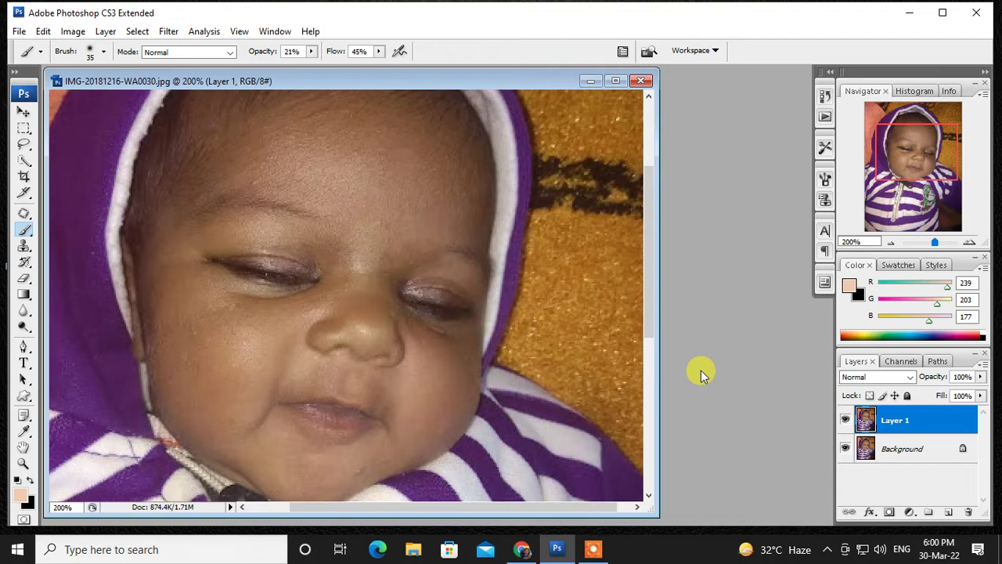
click(78, 32)
mouse_move(180, 70)
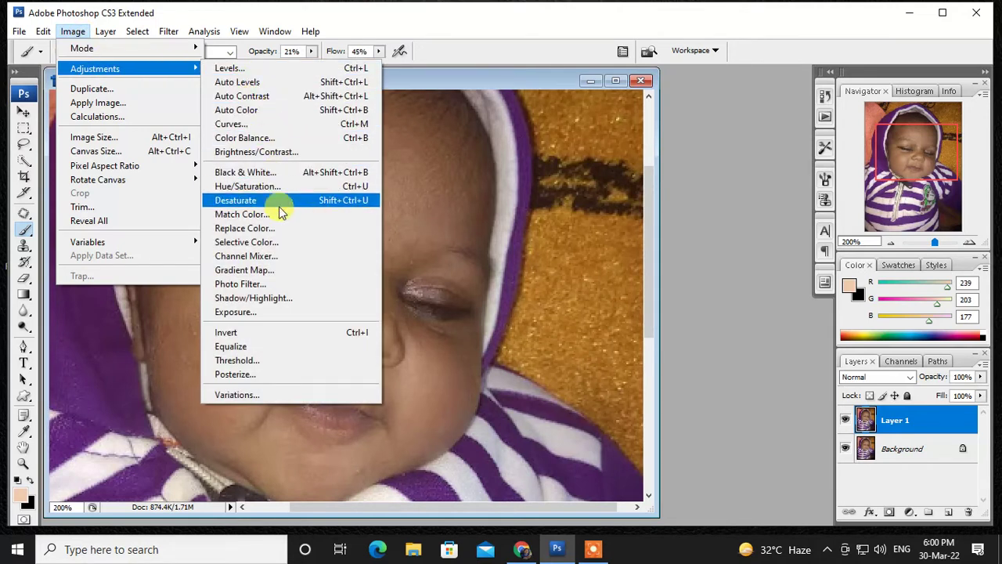
click(243, 72)
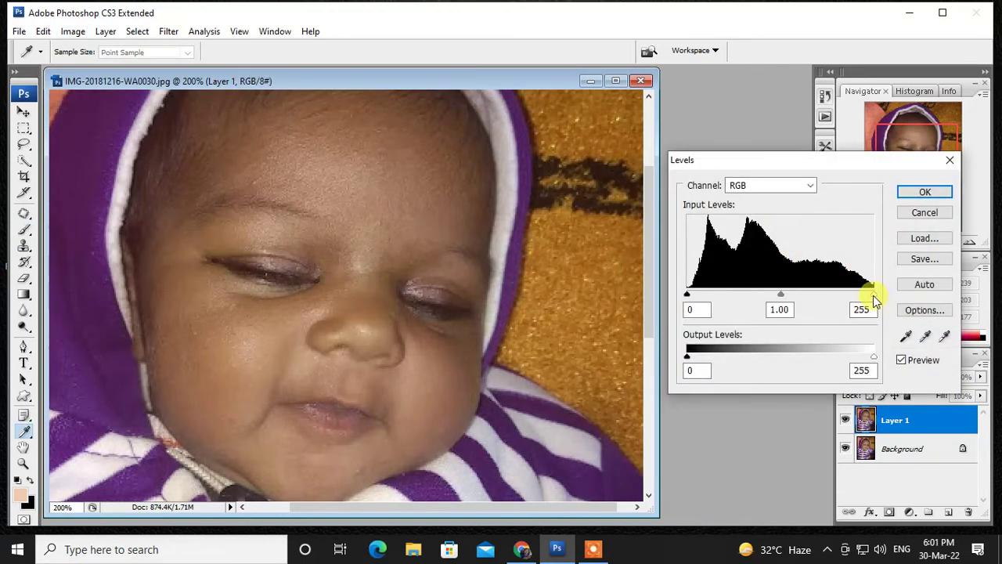
drag(873, 295, 861, 295)
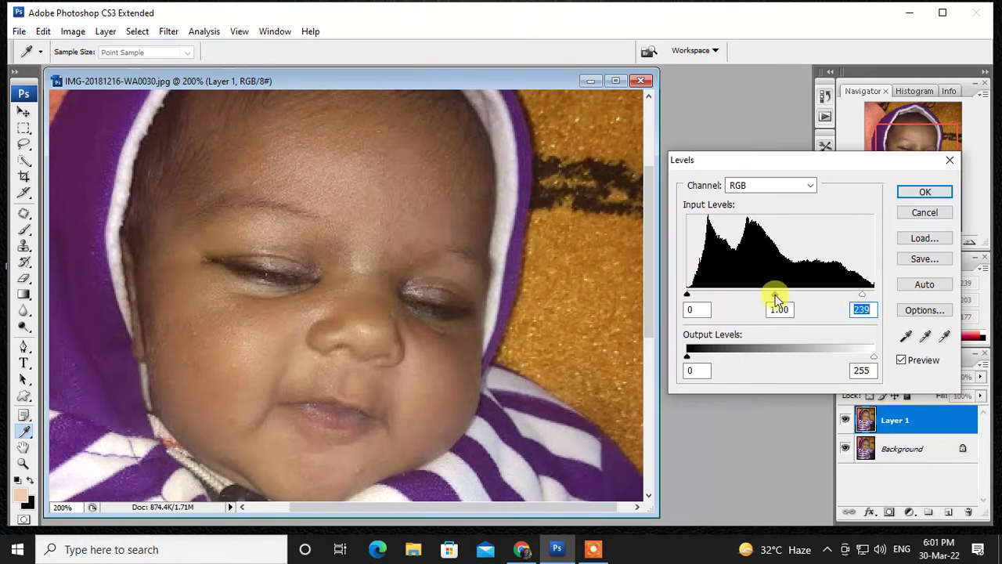
drag(772, 295, 740, 293)
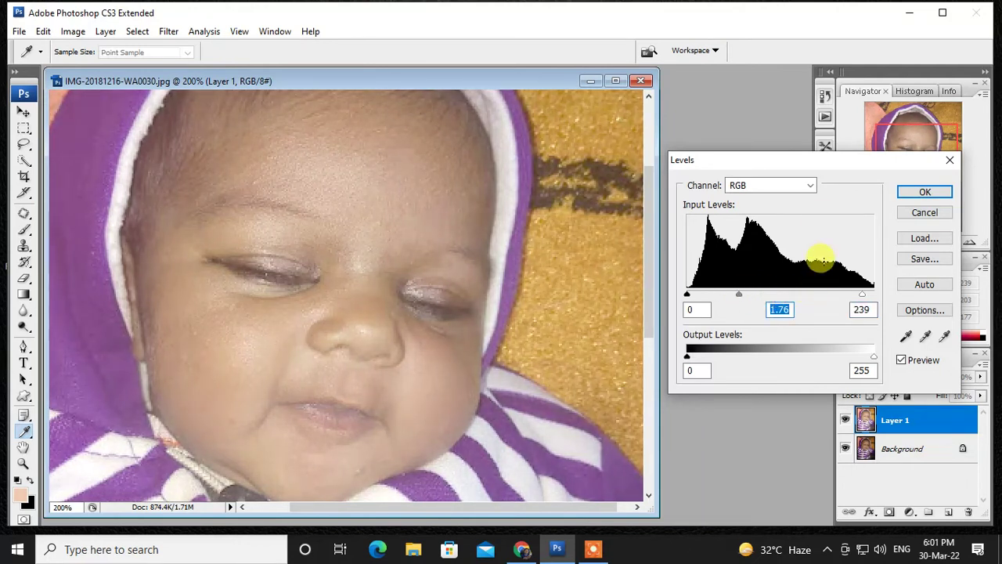
Raise the black input level to 11 in the Red channel and to 10 in the Green channel.
click(810, 188)
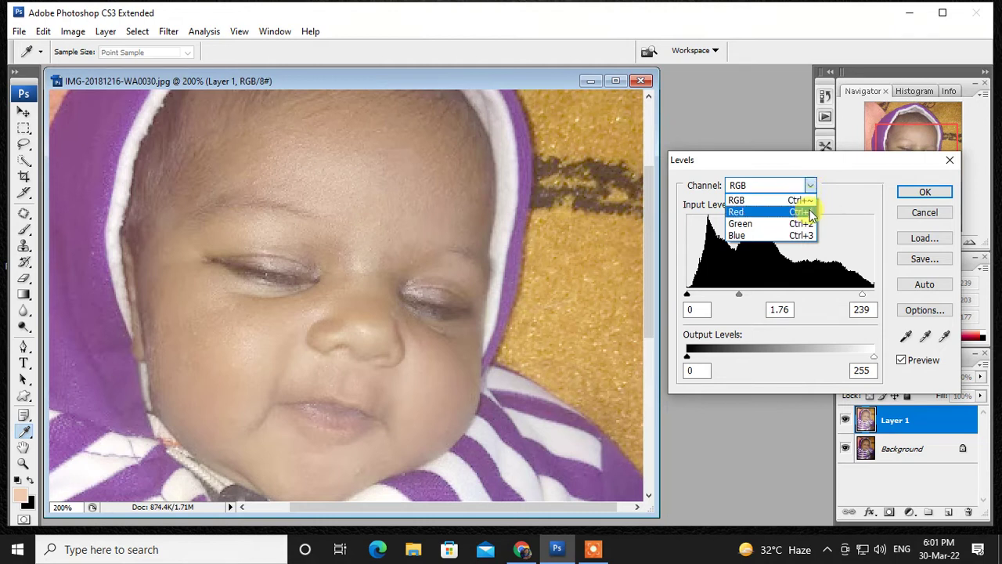
click(809, 210)
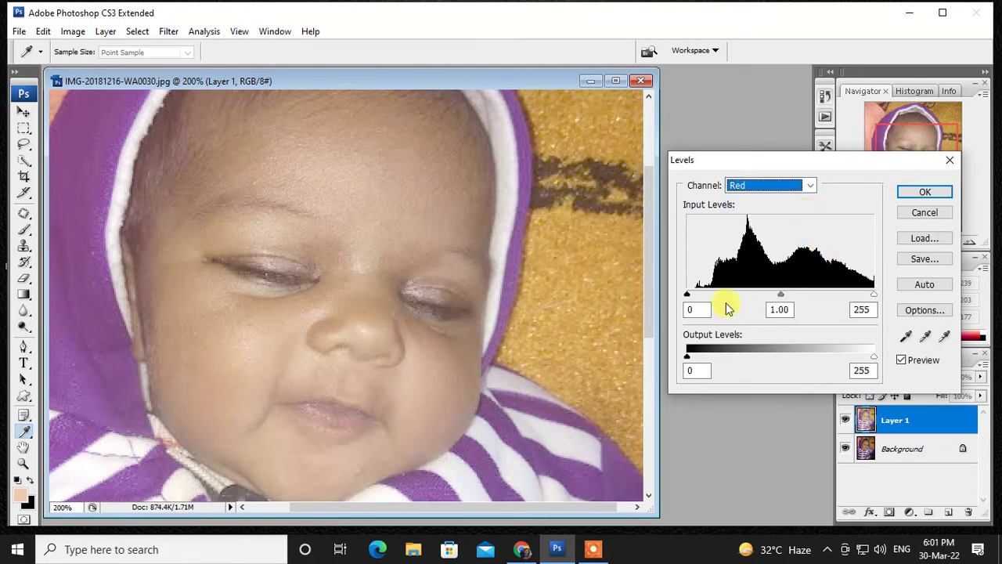
mouse_move(688, 291)
mouse_down()
mouse_move(705, 290)
mouse_move(695, 294)
mouse_up()
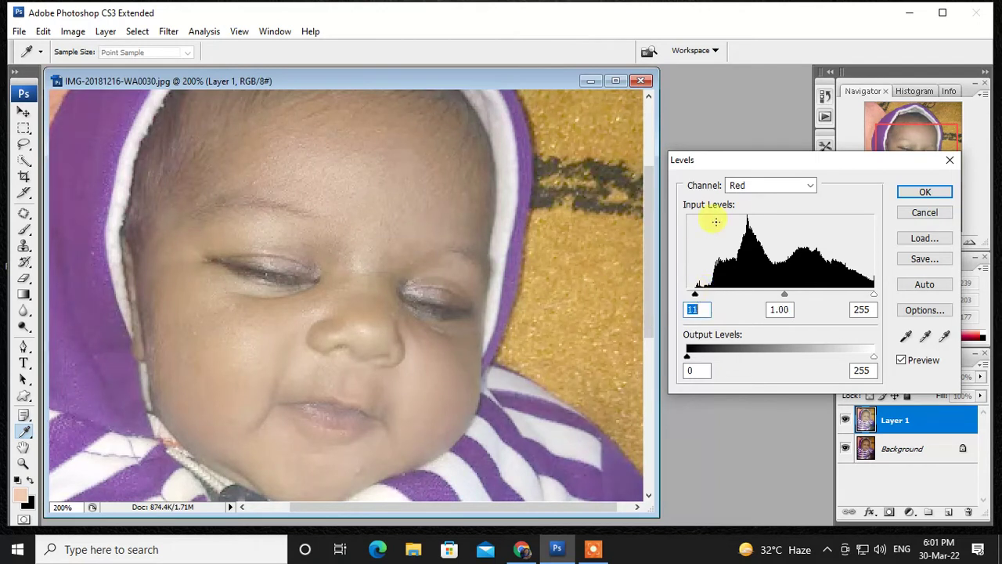
click(791, 187)
click(798, 225)
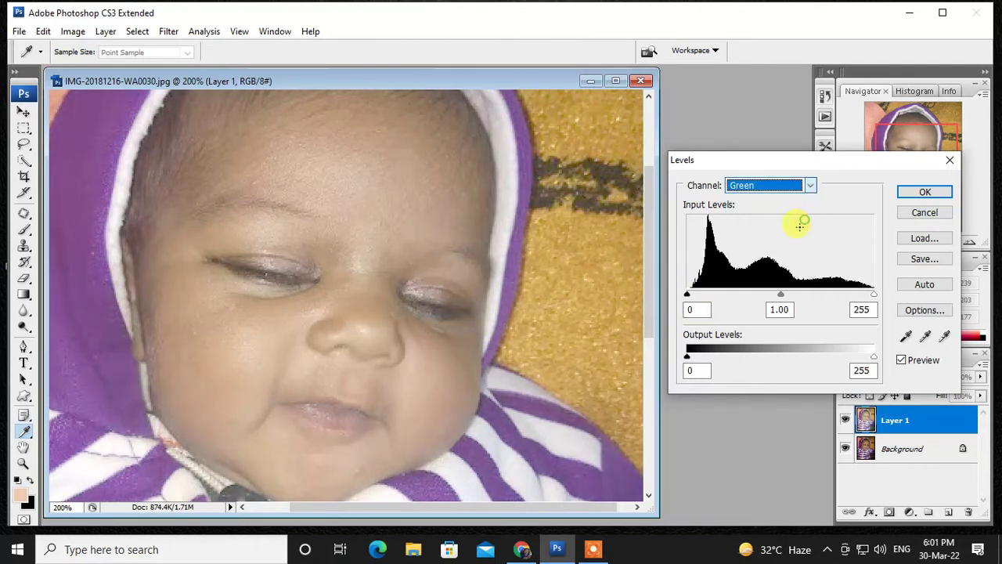
drag(689, 294, 694, 294)
Lower the Blue channel's white input level slightly and apply the Levels adjustment.
click(811, 185)
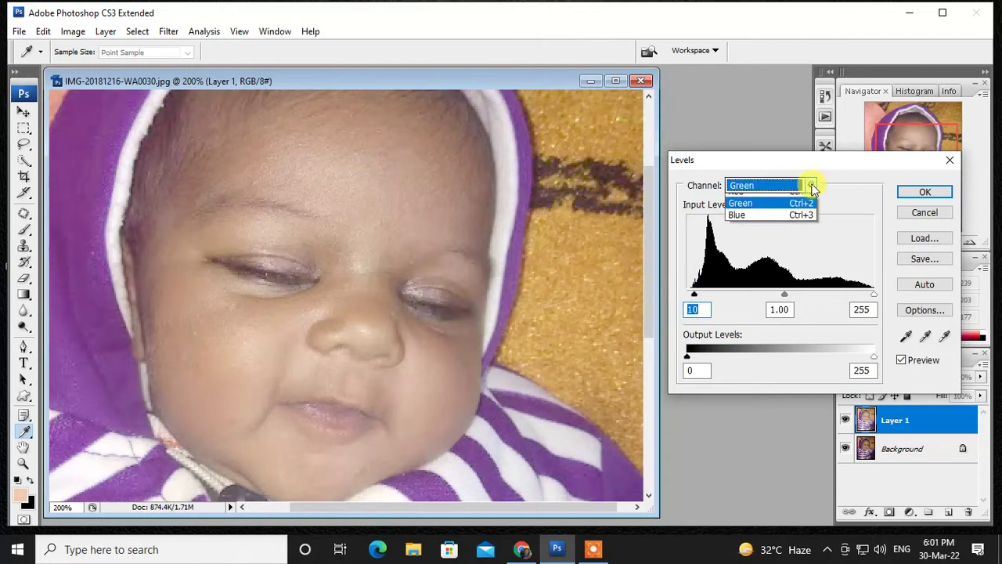
click(764, 237)
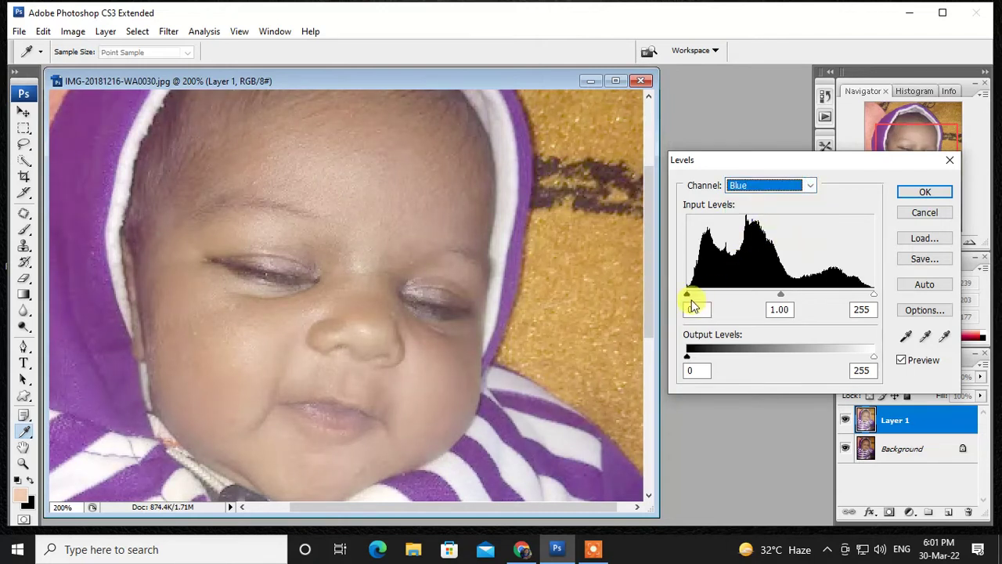
drag(872, 295, 867, 296)
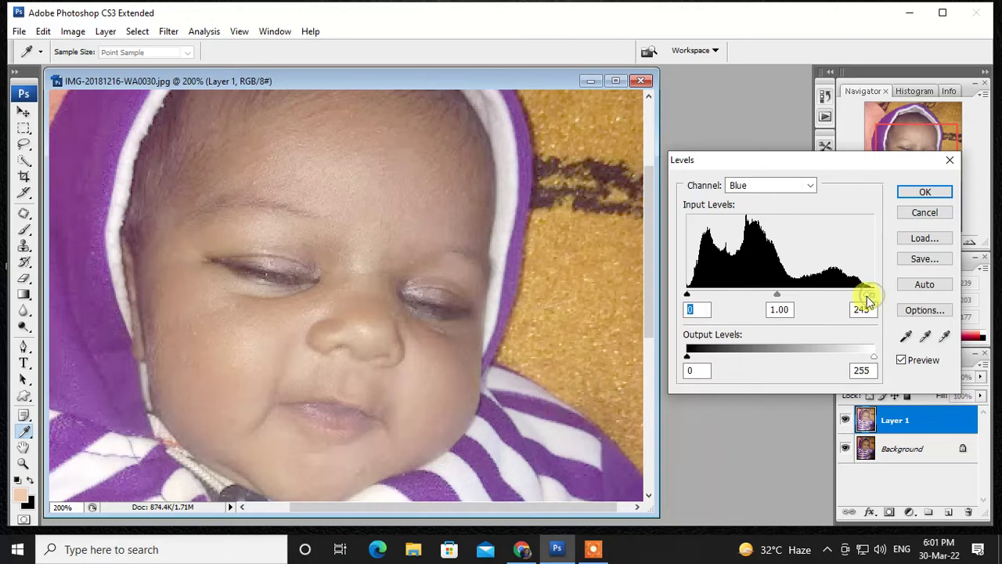
click(925, 195)
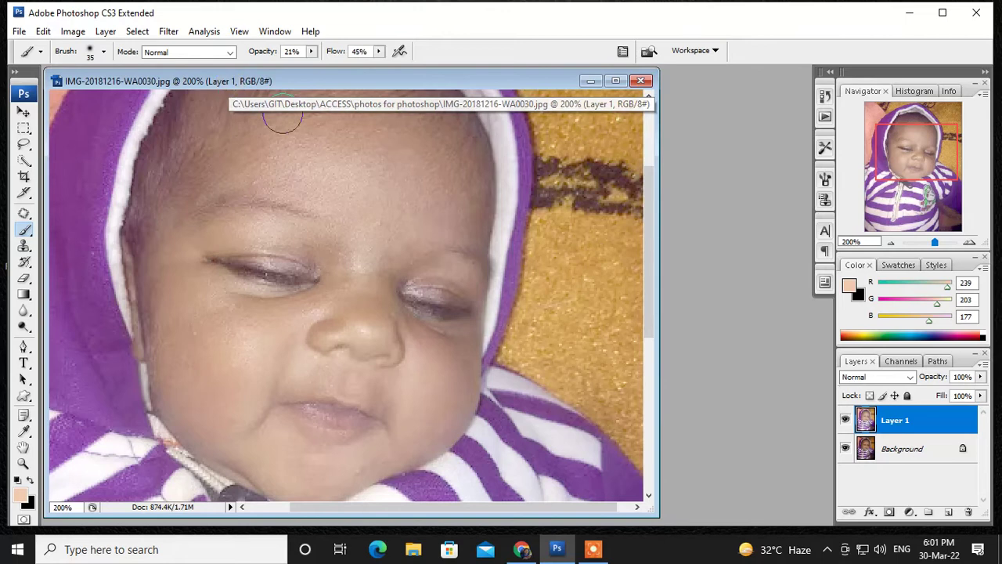
Toggle the visibility of Layer 1 repeatedly to compare the adjusted photo with the original.
click(846, 420)
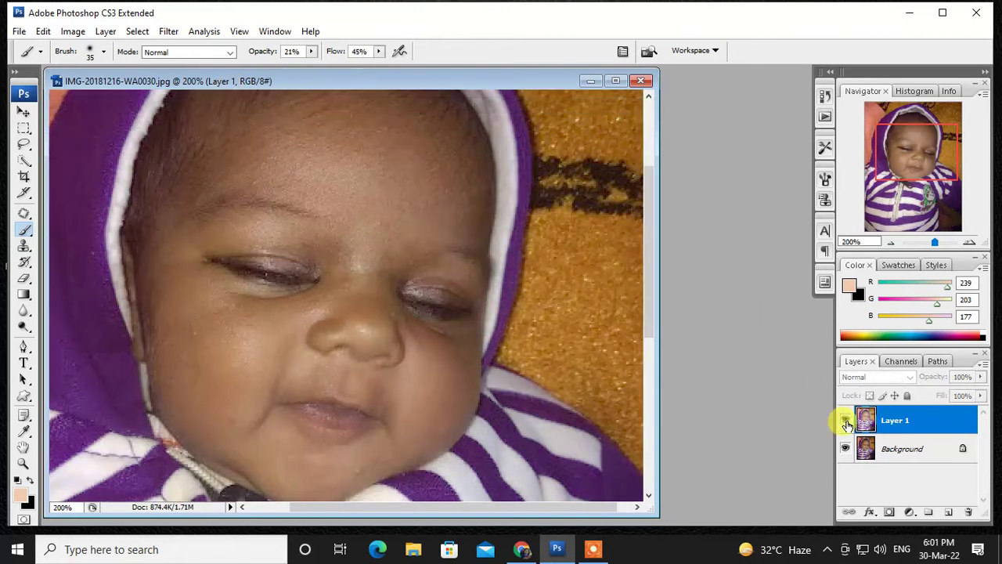
click(845, 420)
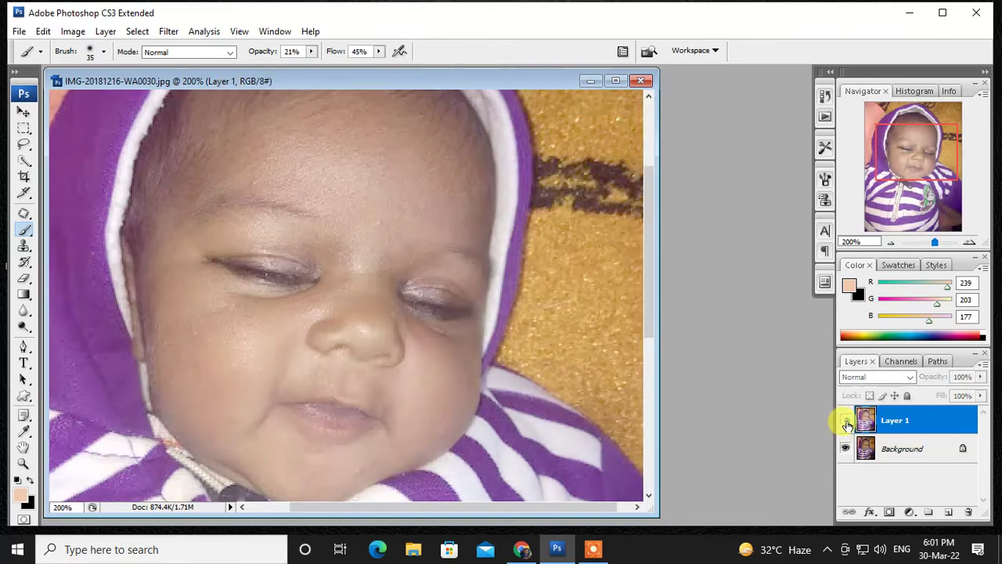
click(845, 421)
click(845, 420)
click(845, 420)
click(845, 420)
click(846, 420)
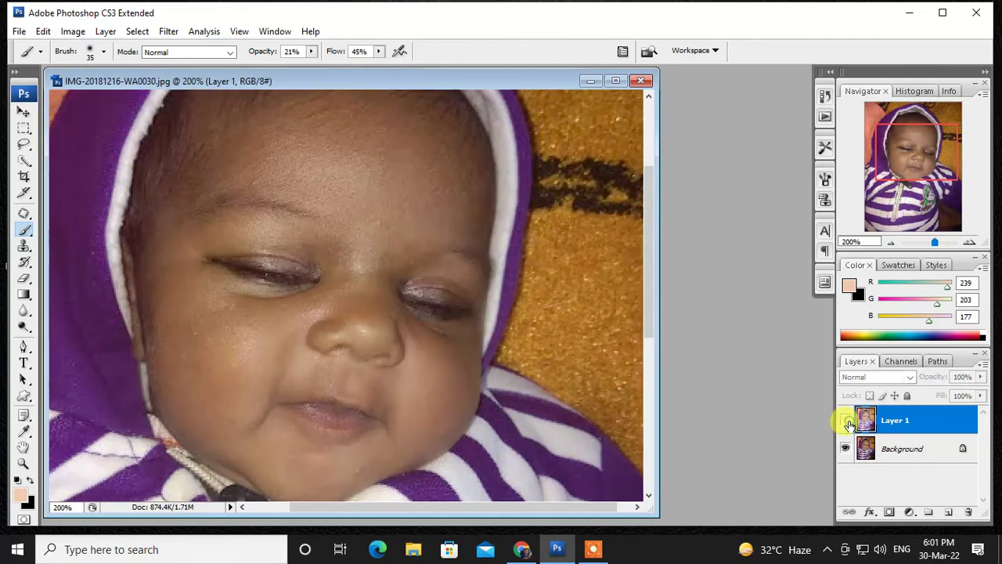
click(846, 421)
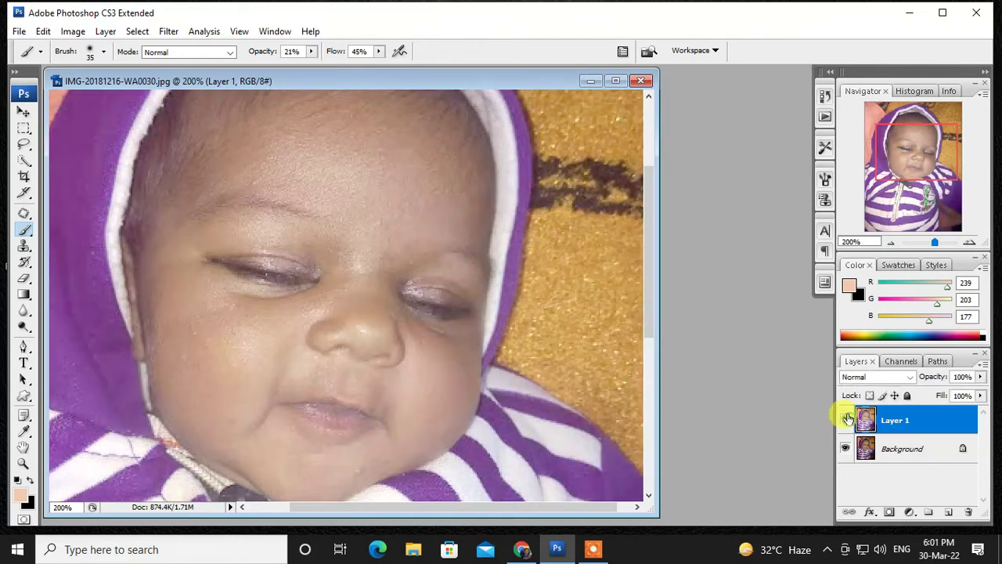
Brighten Layer 1 with a Curves adjustment, raising the RGB curve's midpoint from input 118 to output 140.
click(73, 32)
mouse_move(118, 68)
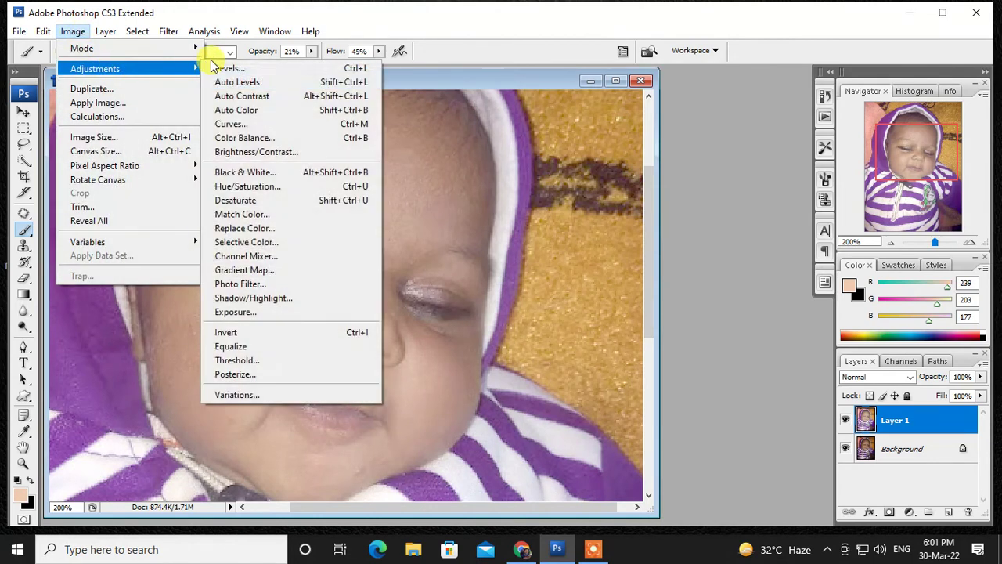
click(264, 124)
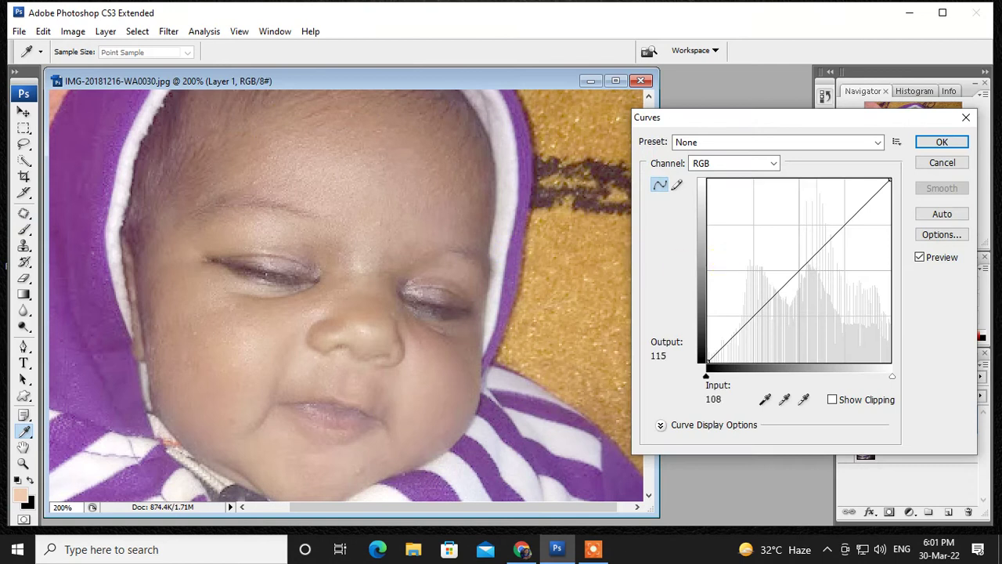
drag(797, 274, 792, 261)
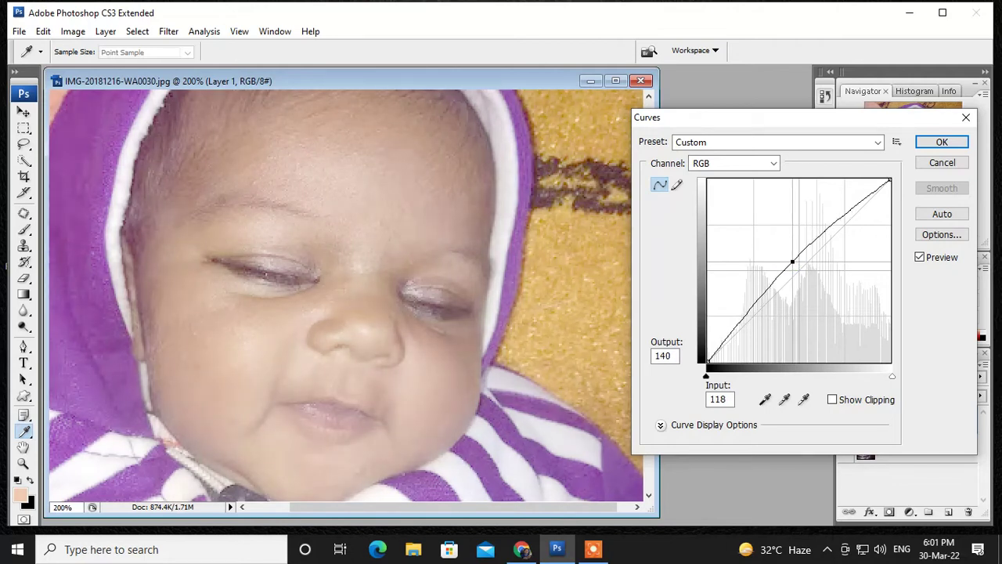
click(951, 139)
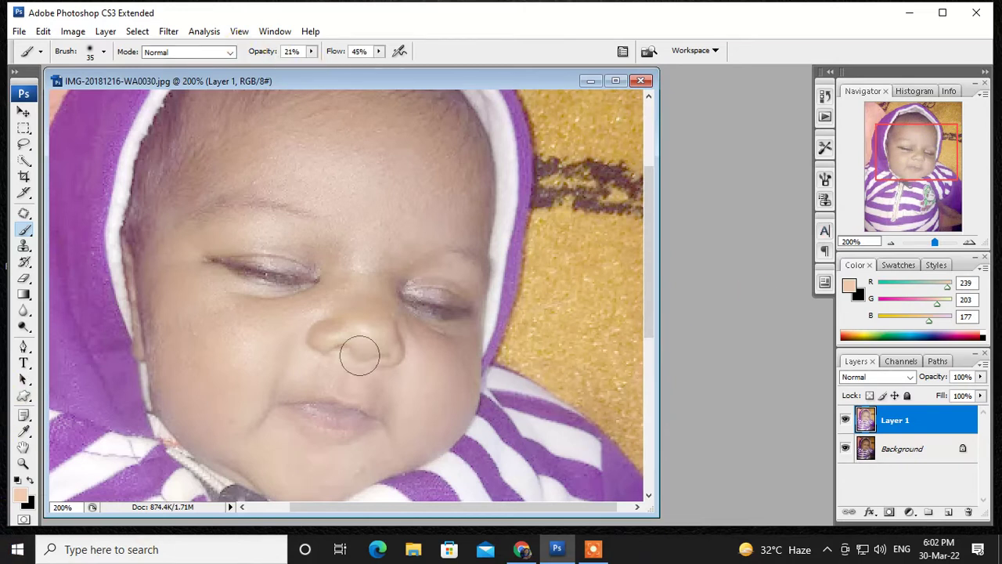
Start a Selective Color adjustment on Layer 1 and set Yellow to +42% for the Reds.
click(74, 32)
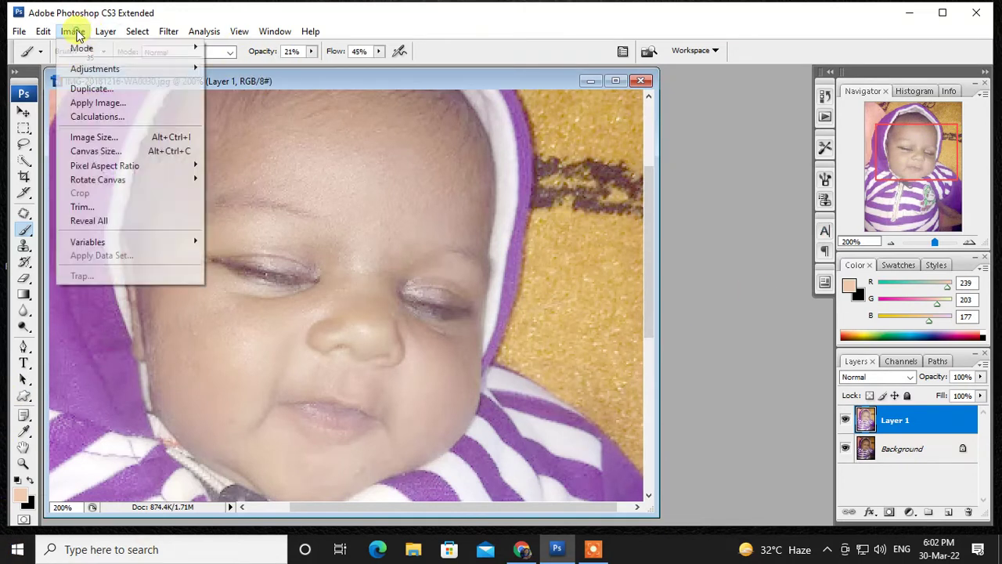
mouse_move(98, 69)
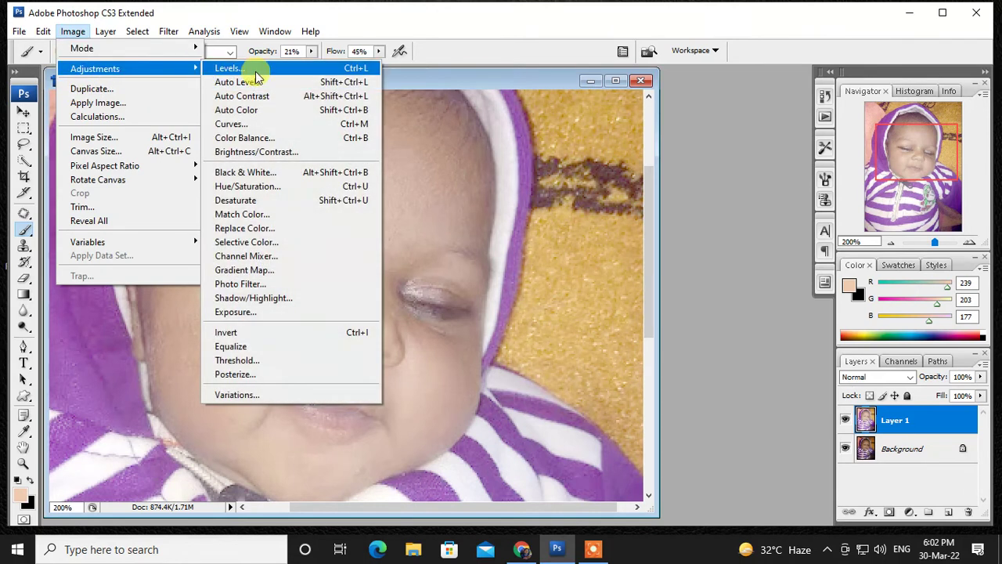
click(280, 242)
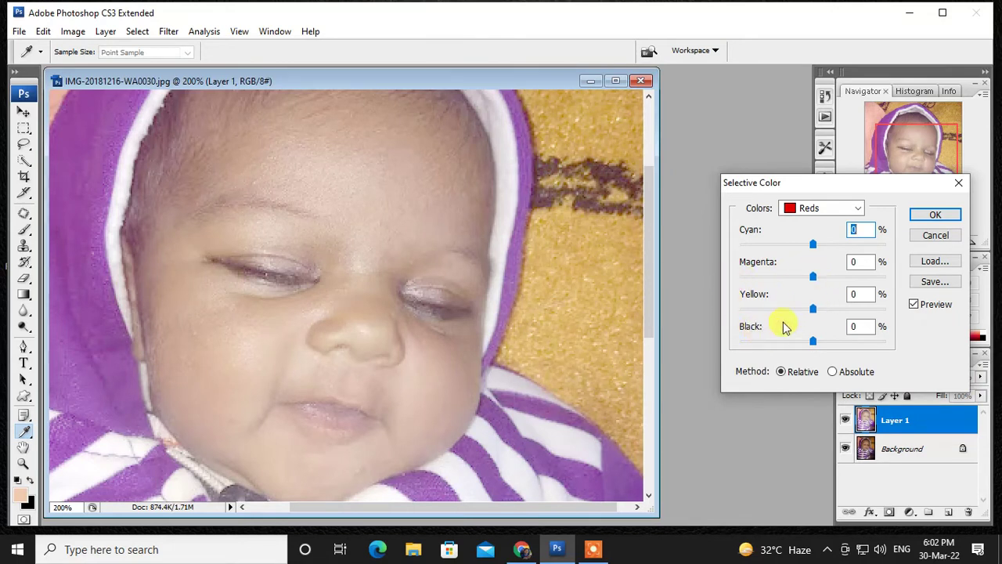
drag(815, 315, 843, 310)
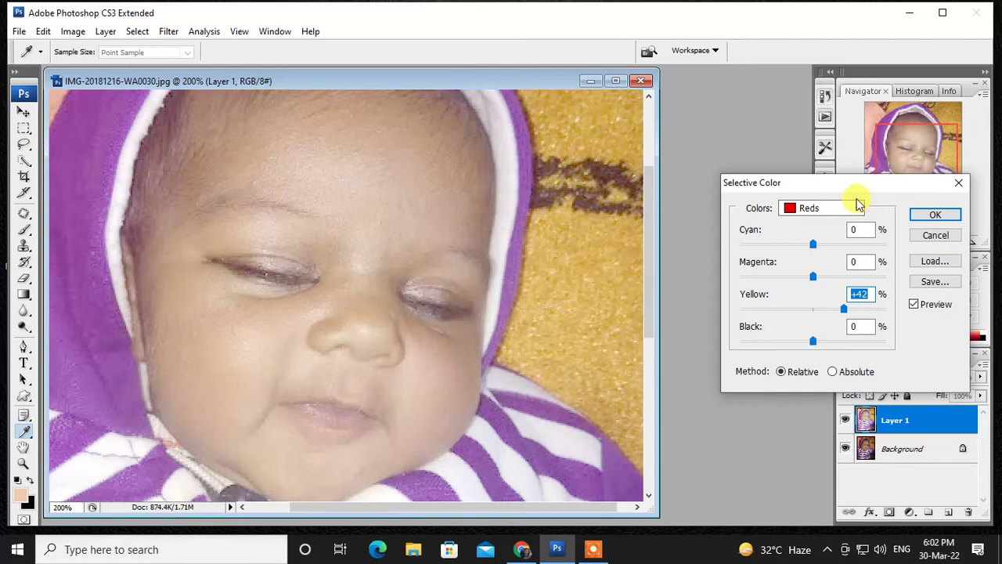
Set the Greens to Cyan -1%, Yellow +55% and Black +4%, and apply the Selective Color adjustment.
click(858, 208)
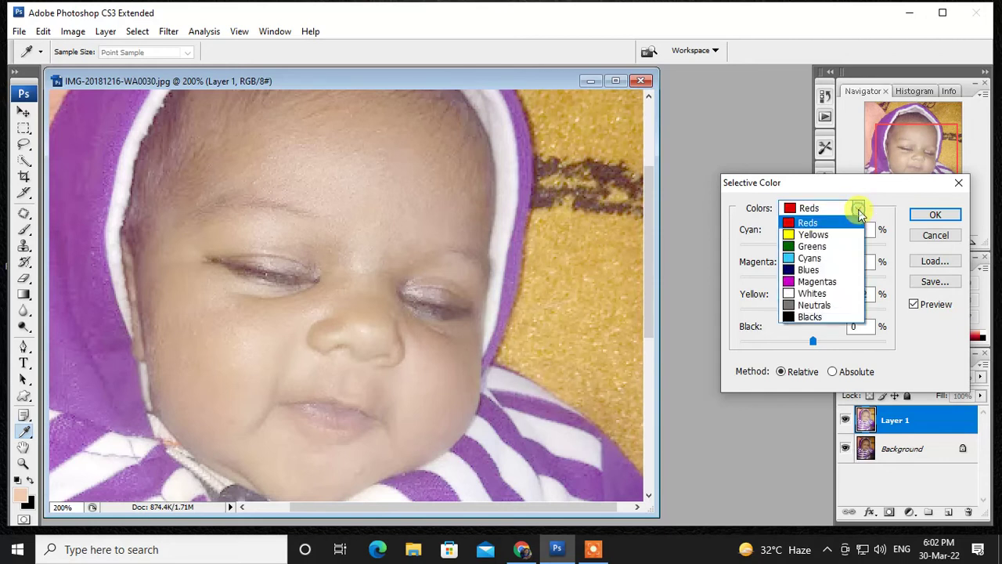
click(841, 244)
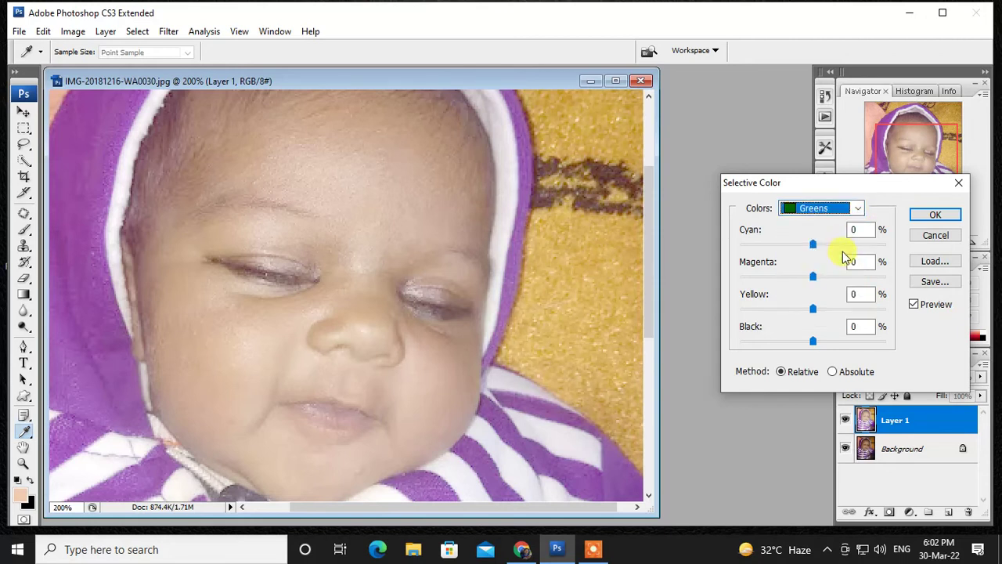
drag(814, 311, 852, 308)
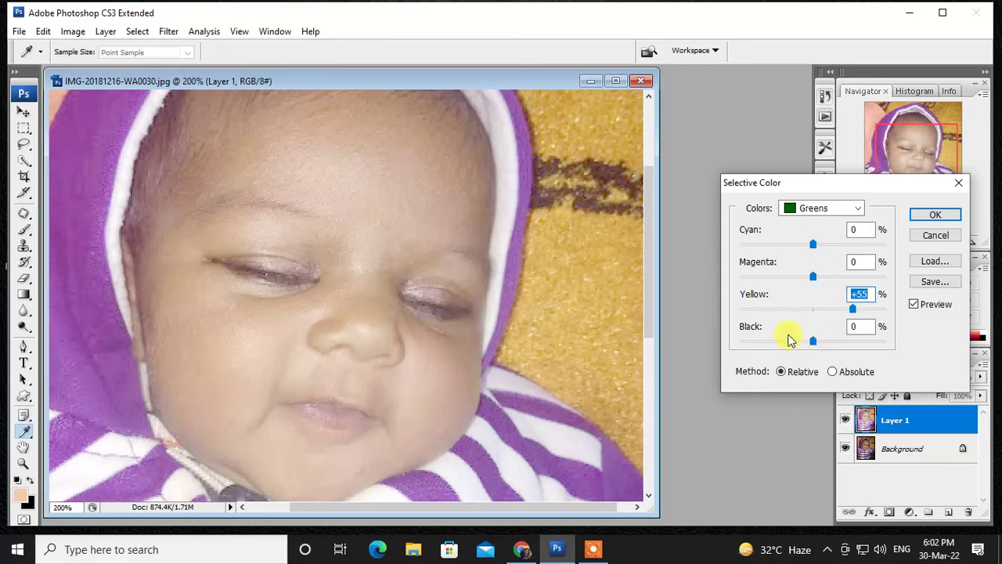
mouse_move(811, 244)
mouse_down()
mouse_move(769, 247)
mouse_move(868, 249)
mouse_move(750, 255)
mouse_move(835, 256)
mouse_move(819, 261)
mouse_up()
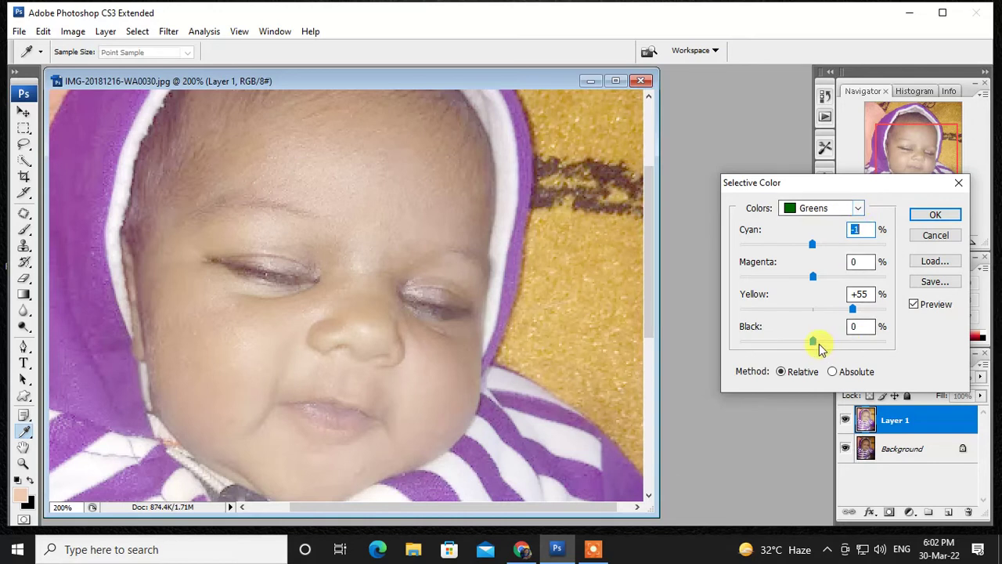
mouse_move(813, 341)
mouse_down()
mouse_move(738, 340)
mouse_move(847, 347)
mouse_move(818, 346)
mouse_up()
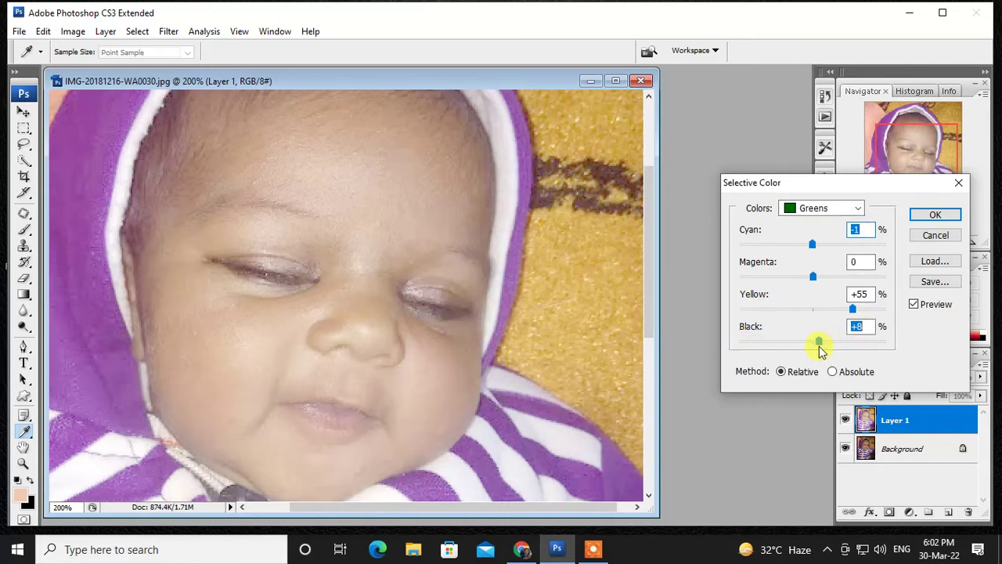
click(921, 214)
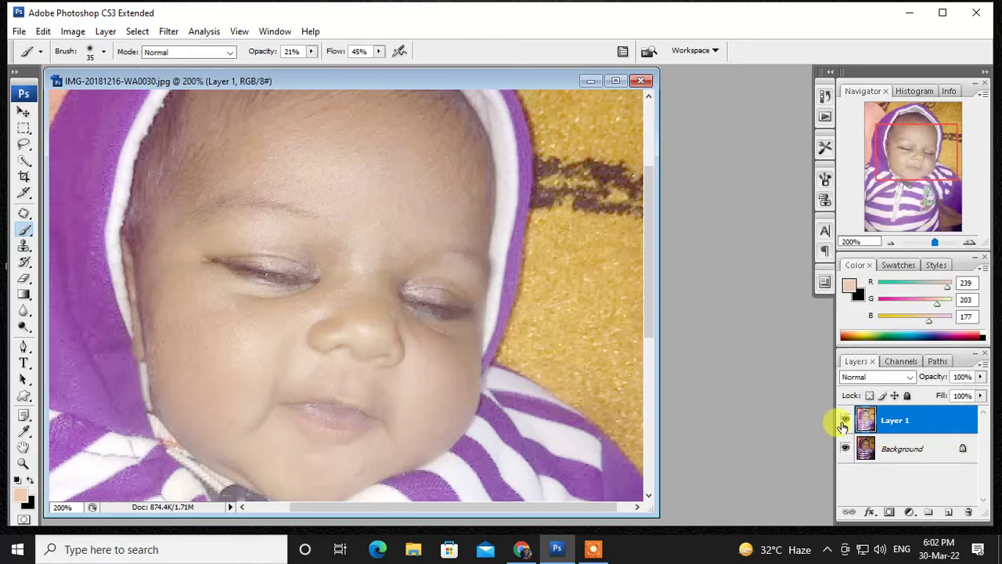
Compare Layer 1 with the original photo and sample the light skin tone beside the nose as the foreground color.
click(844, 423)
click(844, 422)
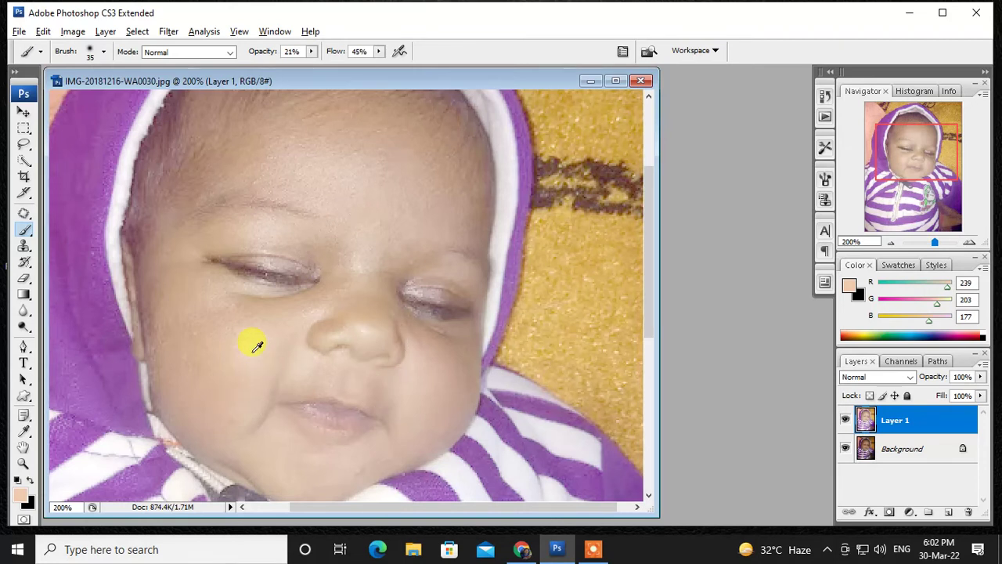
key(alt)
alt+click(265, 338)
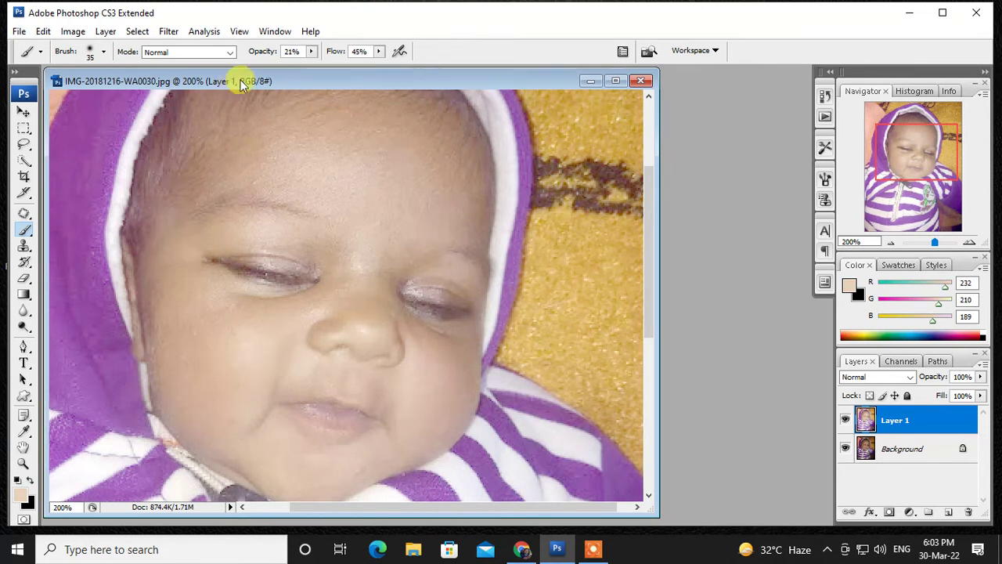
Set the brush opacity to 14% and paint the sampled skin tone over the baby's cheek and forehead.
click(311, 51)
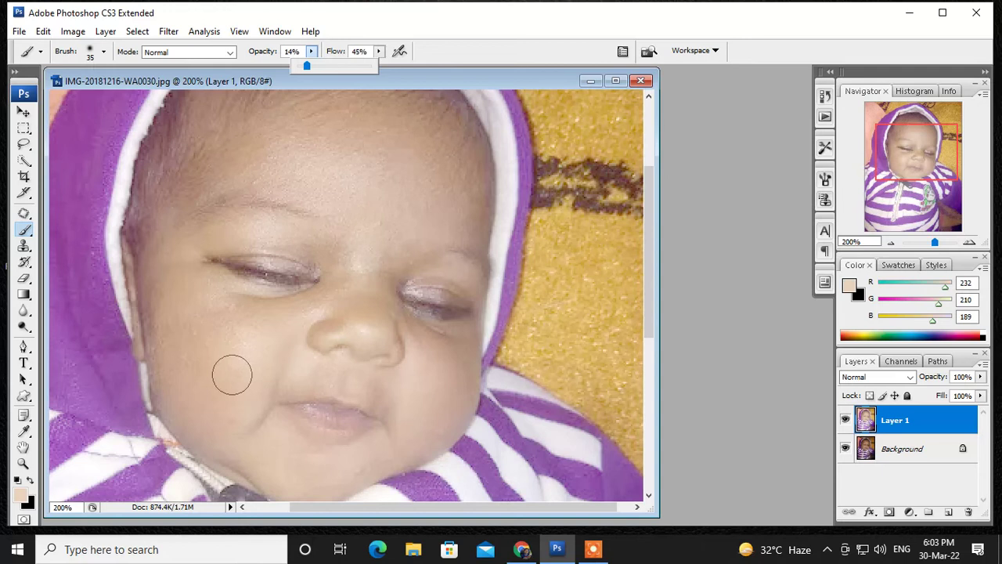
click(230, 360)
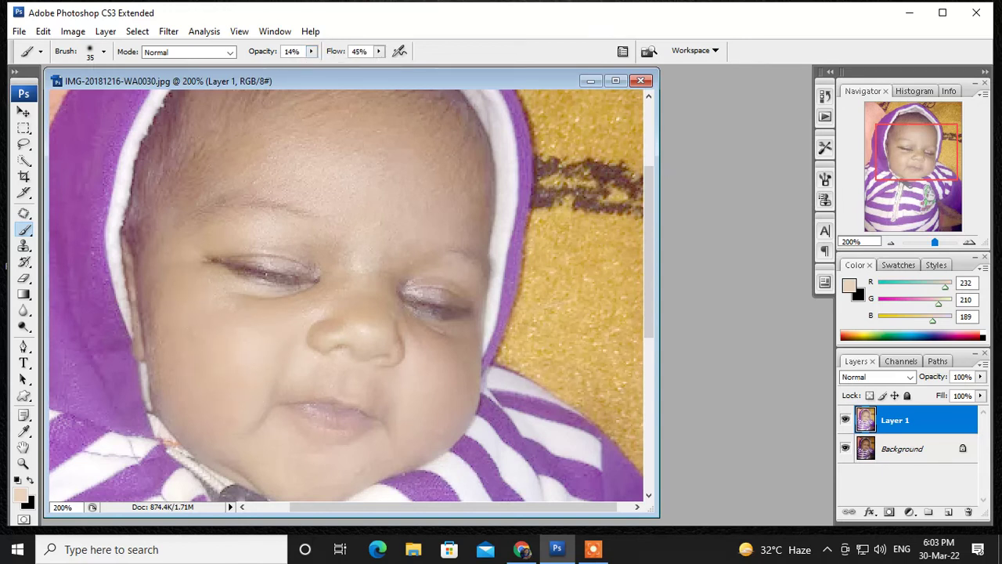
mouse_move(273, 195)
mouse_down()
mouse_move(354, 193)
mouse_move(305, 151)
mouse_move(356, 155)
mouse_move(283, 136)
mouse_up()
Paint the light skin tone over the forehead at 26% brush opacity and try 78% opacity on the nose bridge.
click(311, 51)
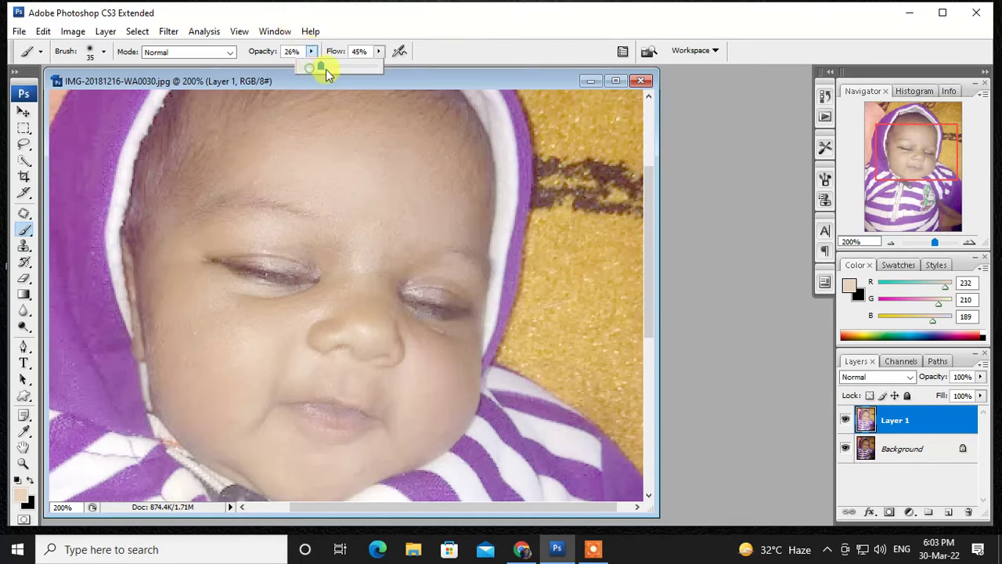
click(289, 147)
drag(355, 151, 403, 135)
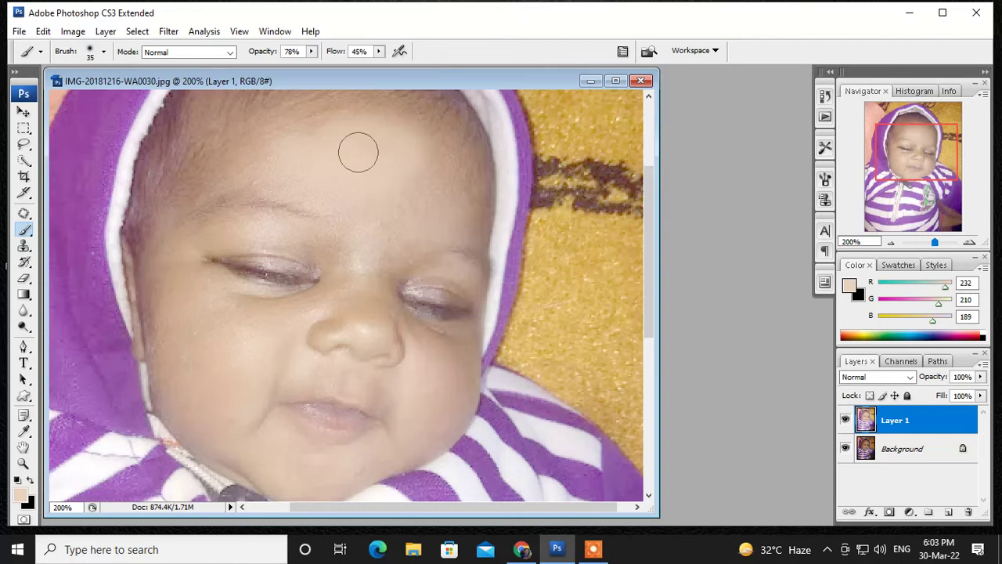
click(342, 302)
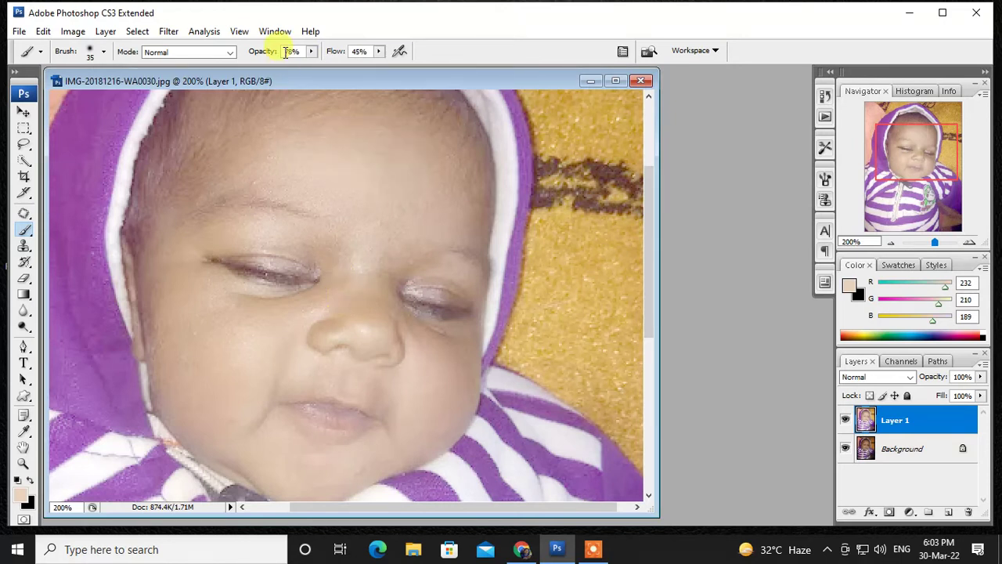
Set the brush opacity to 26%, enlarge the brush to 80 px and paint over the baby's forehead and cheek.
drag(311, 68, 274, 76)
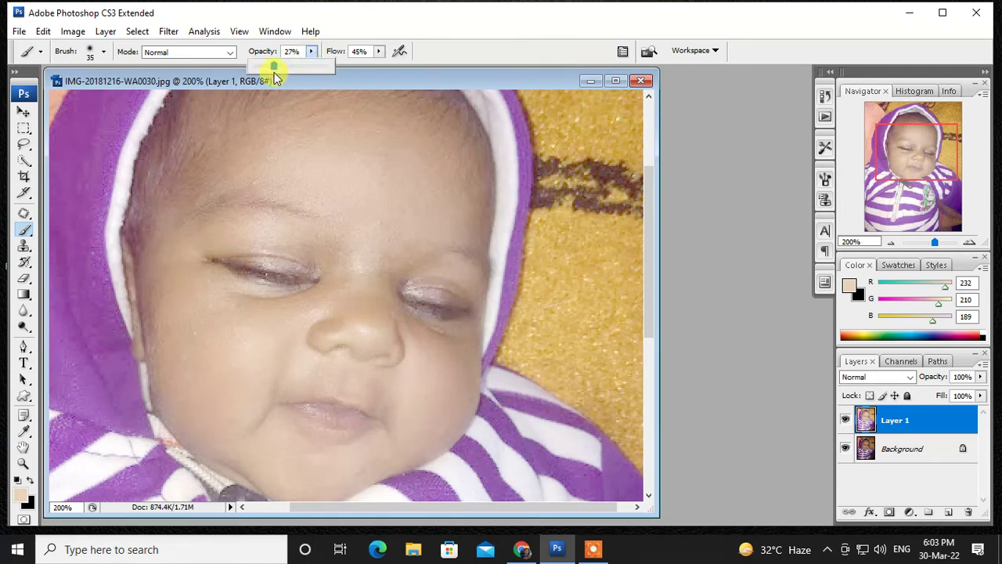
click(353, 142)
key(bracketright)
key(bracketright)
key(bracketright)
key(bracketright)
key(bracketright)
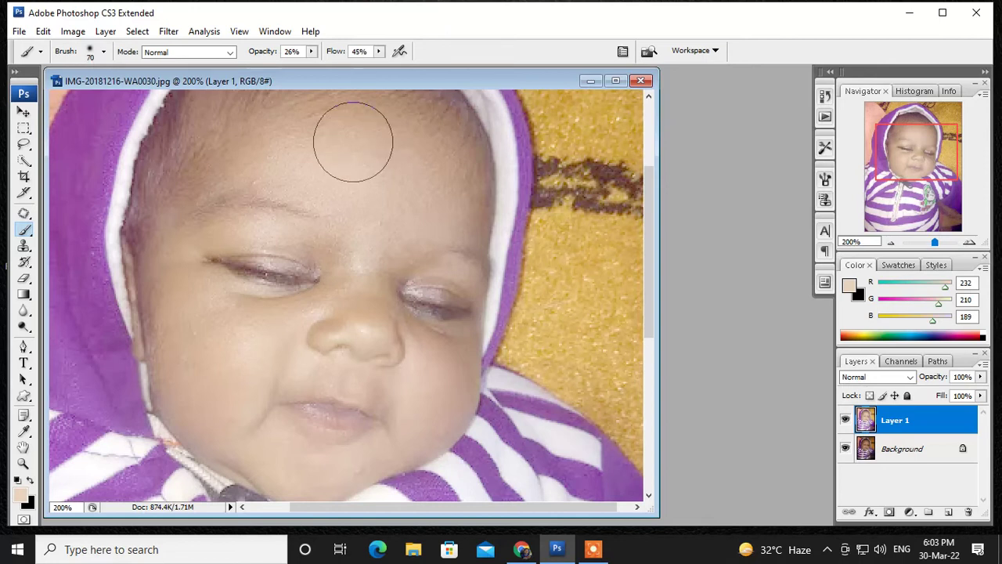
drag(292, 140, 388, 164)
mouse_move(345, 133)
mouse_down()
mouse_move(409, 157)
mouse_move(426, 180)
mouse_up()
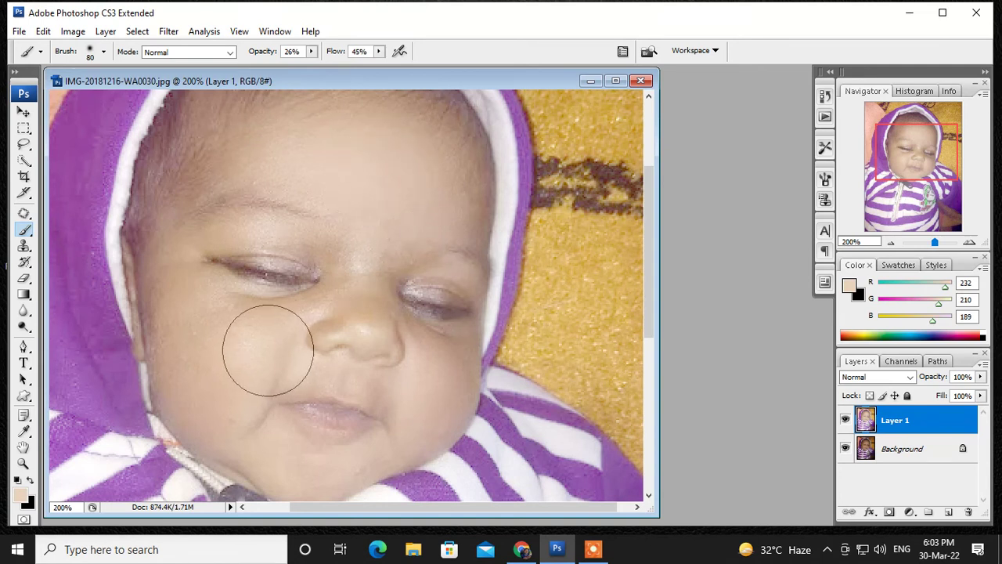
drag(202, 329, 217, 352)
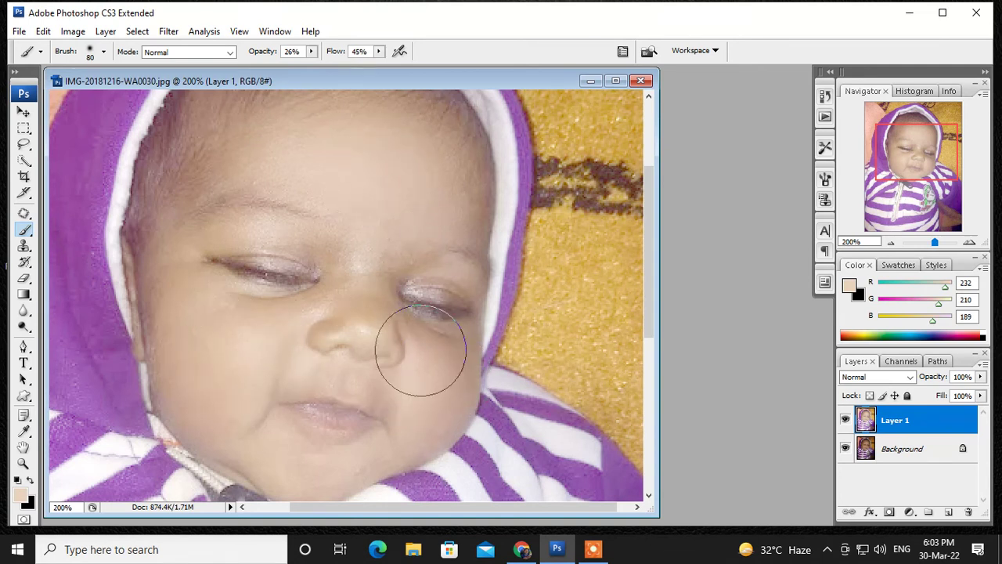
mouse_move(335, 157)
mouse_down()
mouse_move(450, 167)
mouse_move(412, 148)
mouse_move(291, 153)
mouse_up()
Reduce the brush to 60 px and paint the skin tone over the side of the forehead beside the hairline.
key(bracketleft)
key(bracketleft)
key(bracketleft)
key(bracketleft)
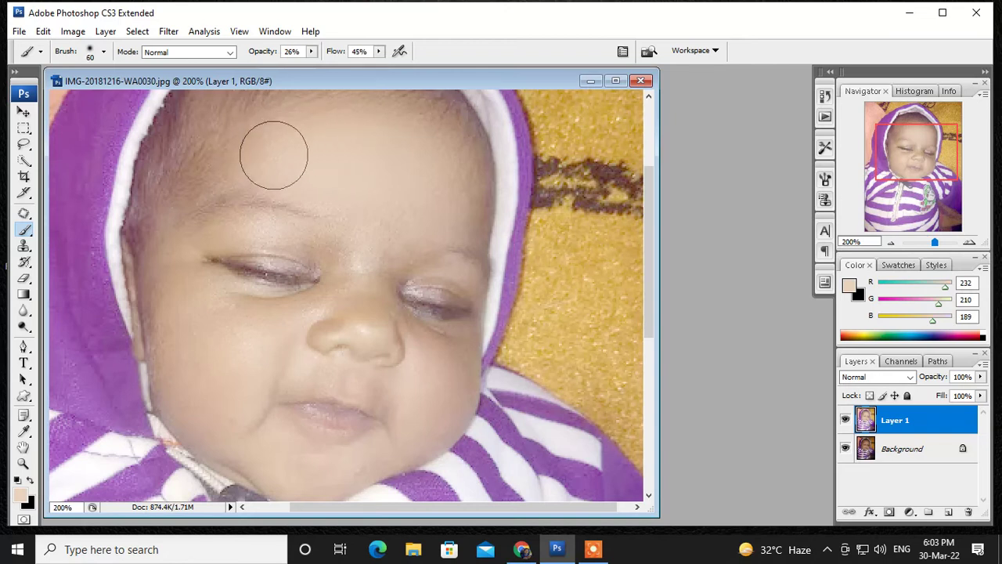
mouse_move(226, 161)
mouse_down()
mouse_move(177, 217)
mouse_move(215, 163)
mouse_up()
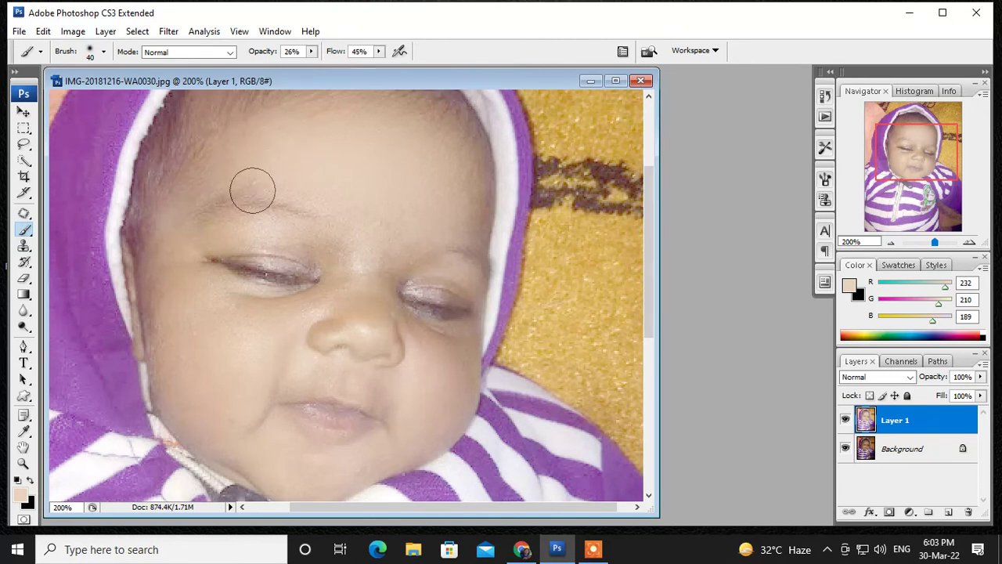
Reduce the brush to 25 px and lighten the skin around both eyes with the skin tone.
key(bracketleft)
key(bracketleft)
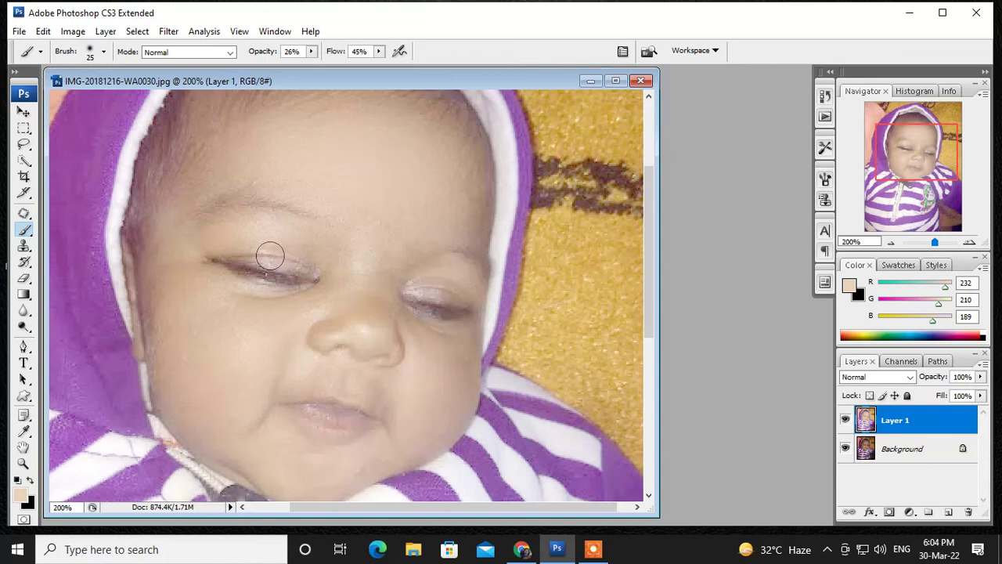
click(293, 238)
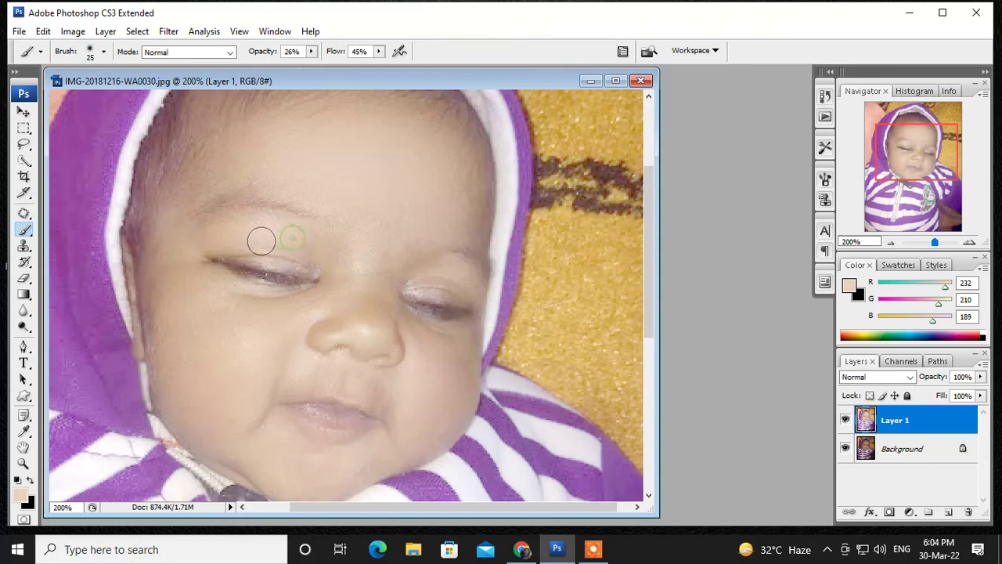
click(409, 321)
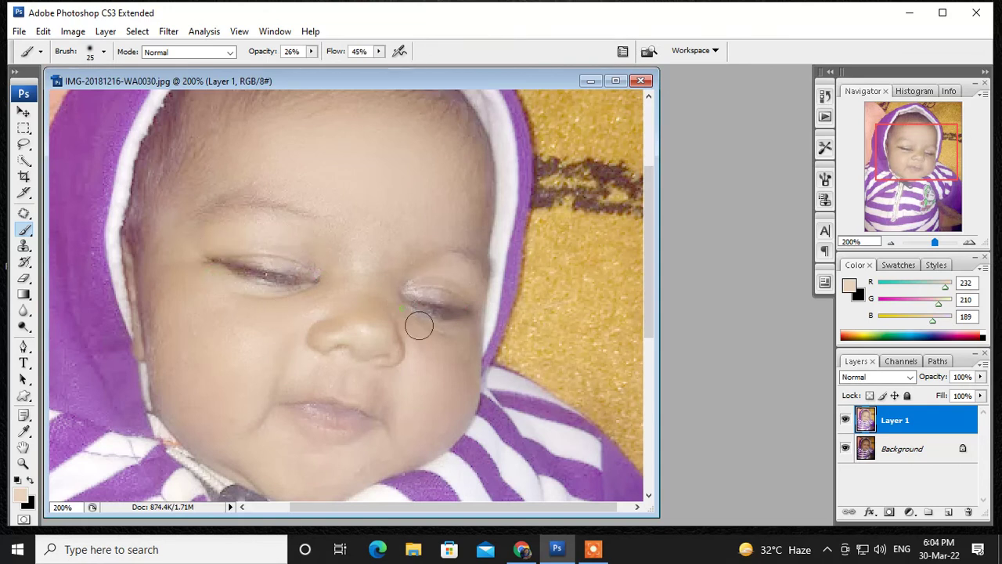
Hide and show Layer 1 to compare the retouched face with the original photo.
click(845, 419)
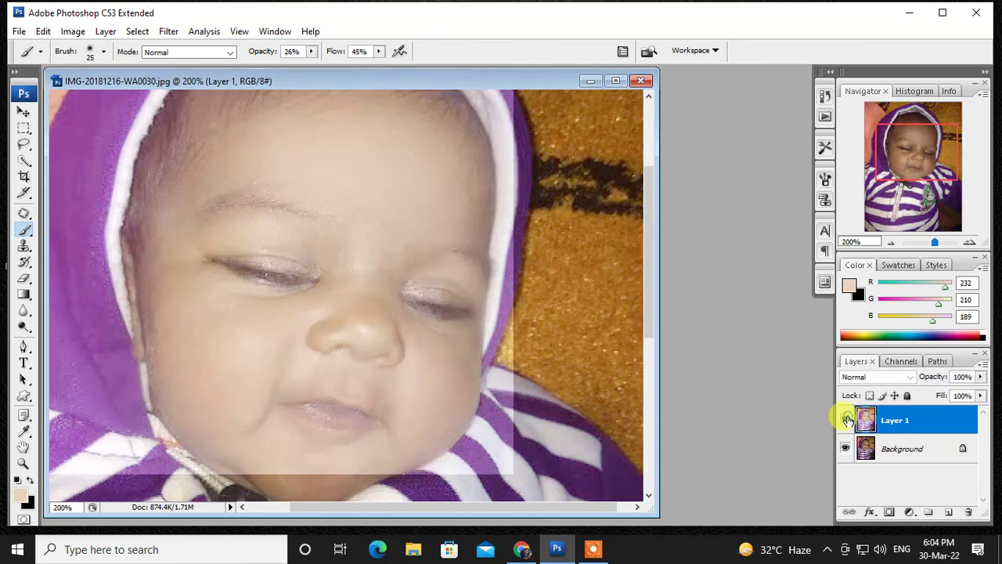
click(845, 419)
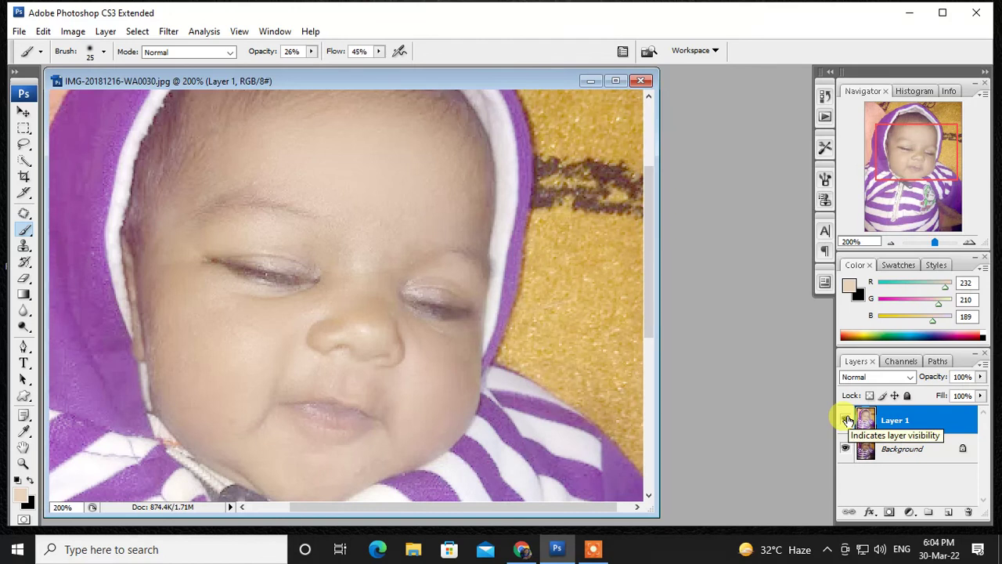
click(626, 345)
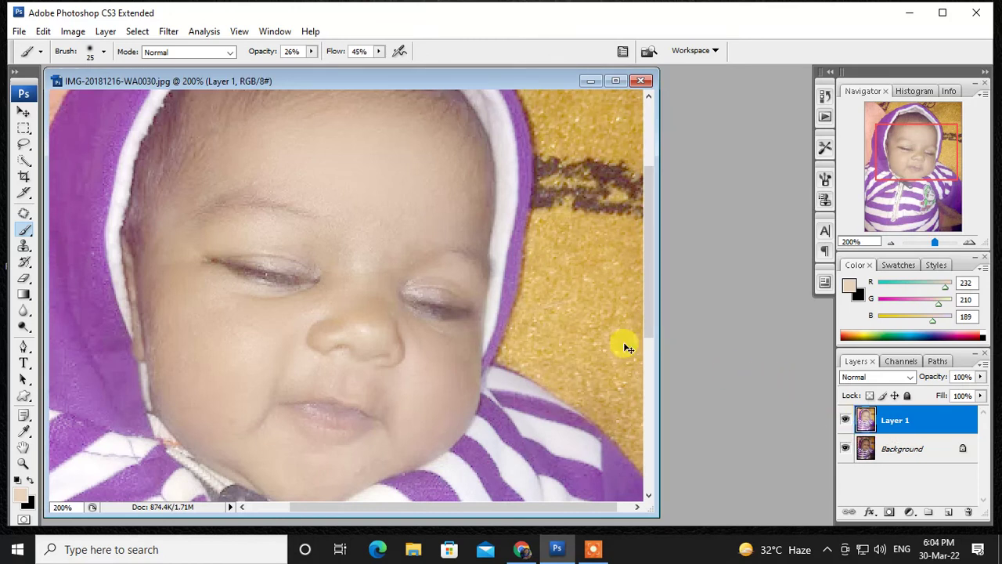